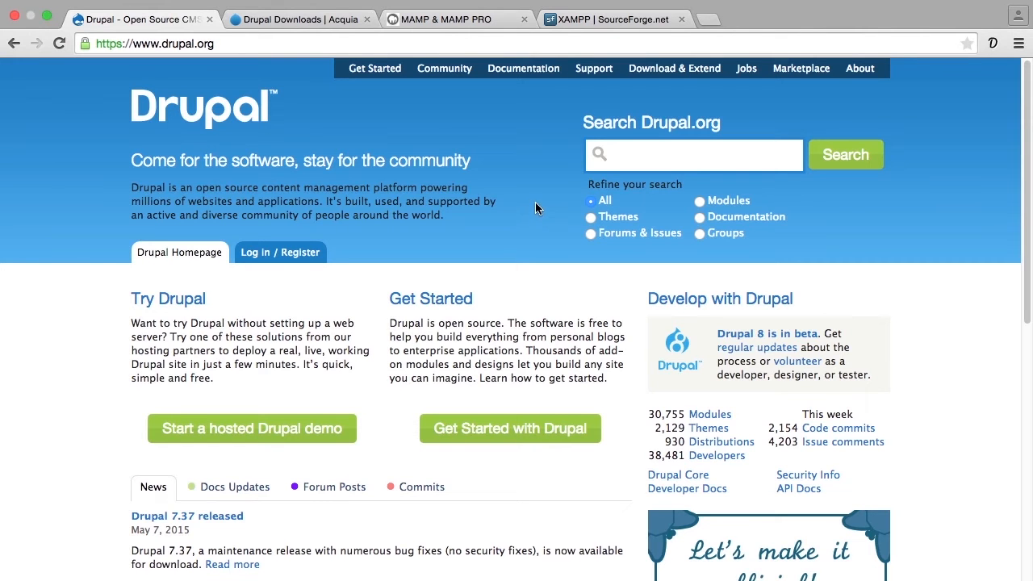
Open the Installation Guide in the Drupal.org community documentation
click(542, 73)
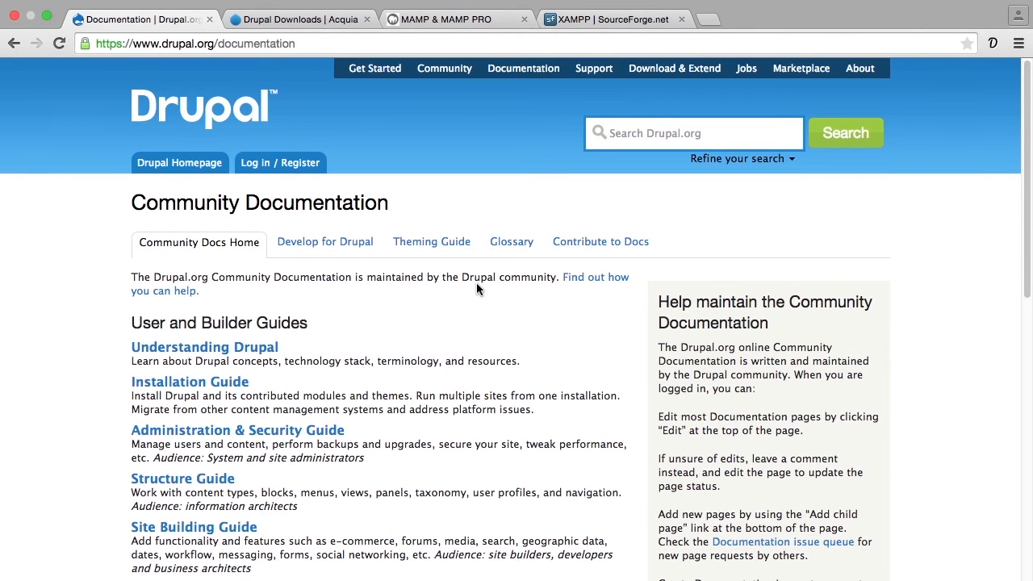
click(226, 389)
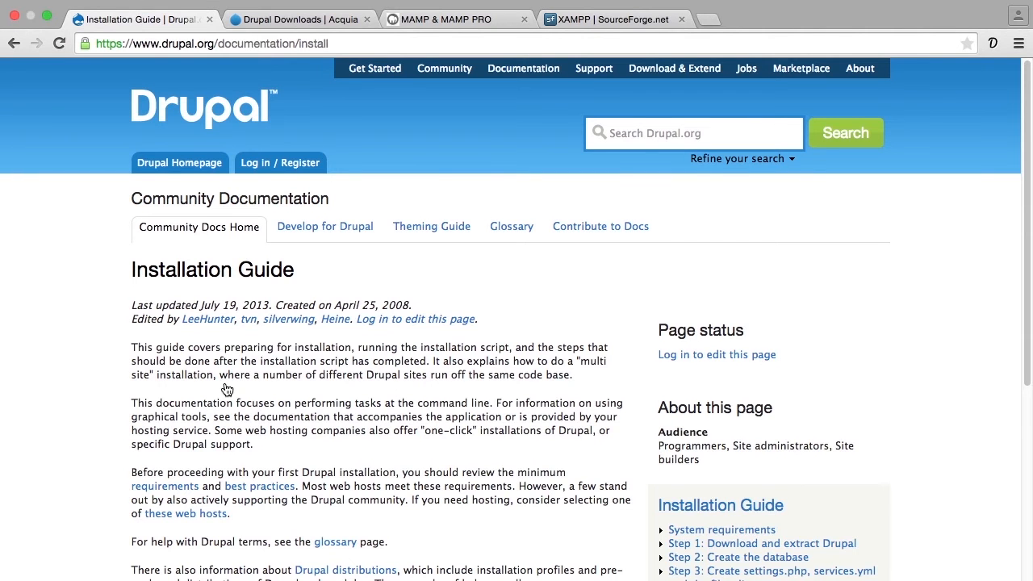
Review the MAMP and XAMPP project pages and their web addresses, and return to the Drupal Installation Guide
click(474, 19)
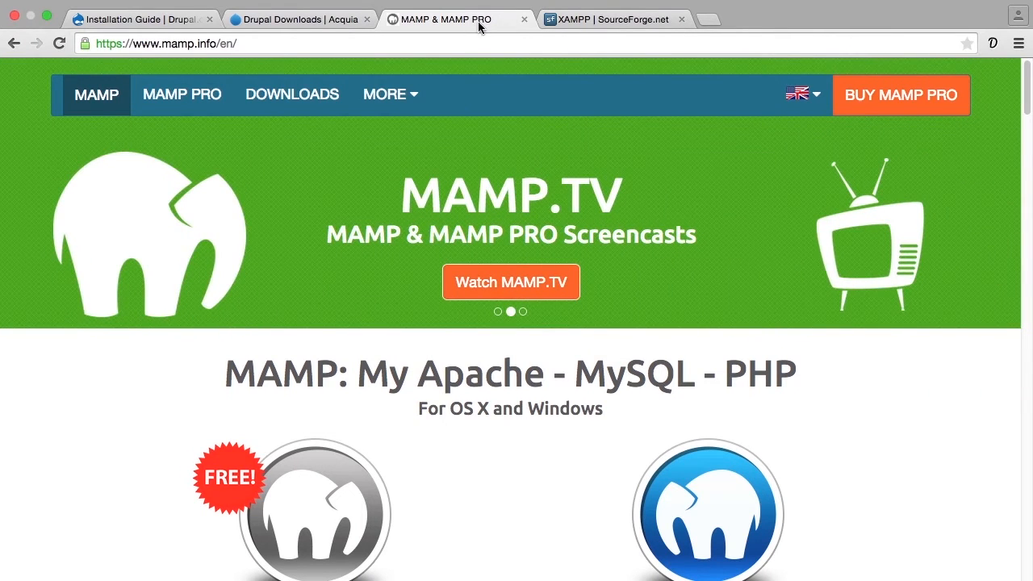
click(587, 24)
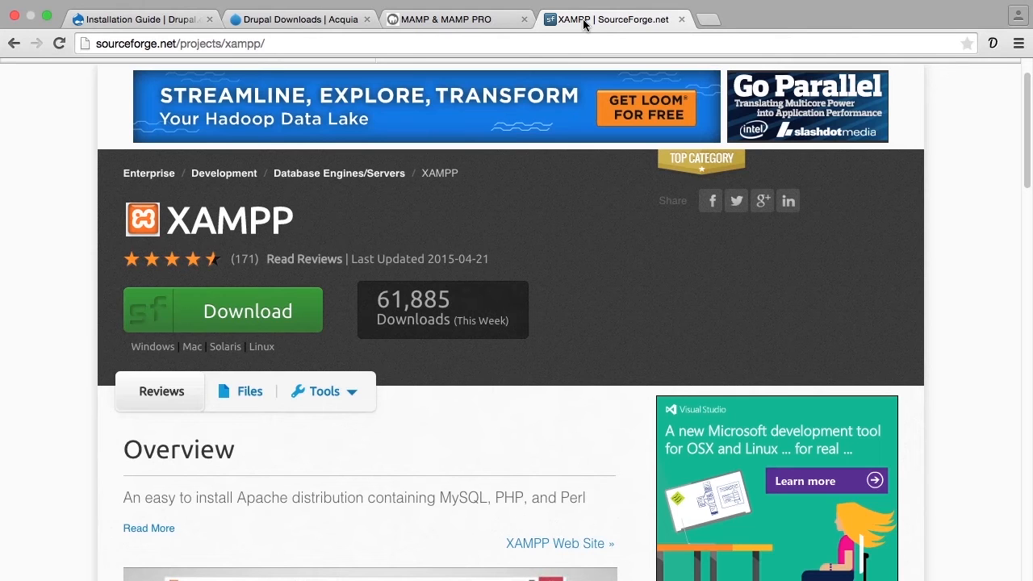
click(481, 22)
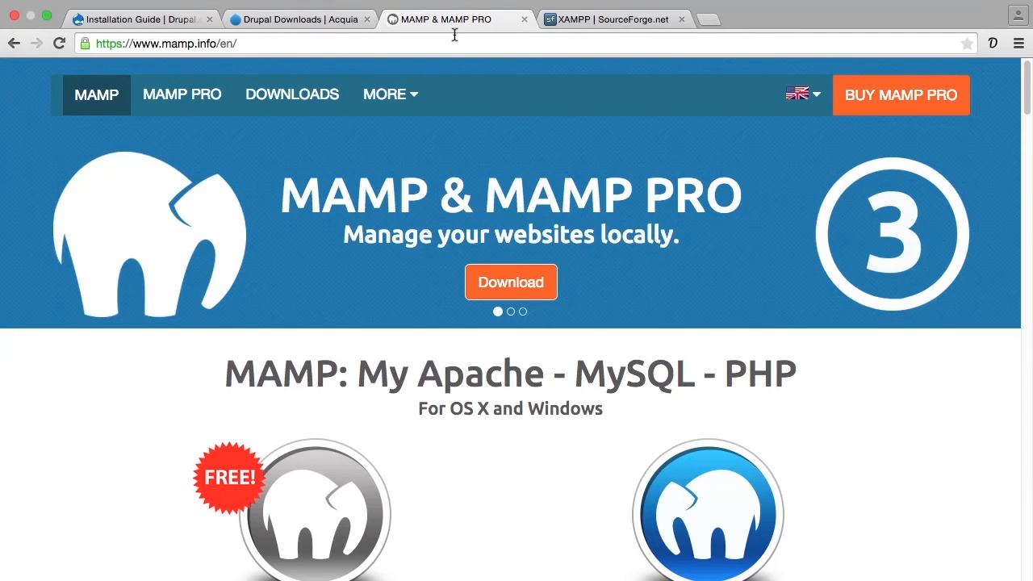
click(169, 48)
drag(169, 48, 212, 49)
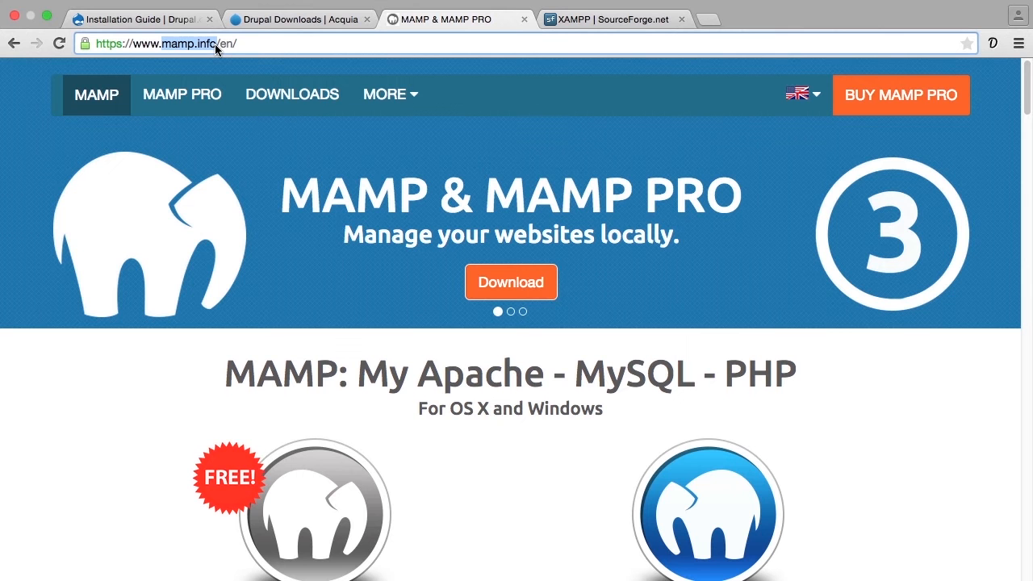
click(559, 20)
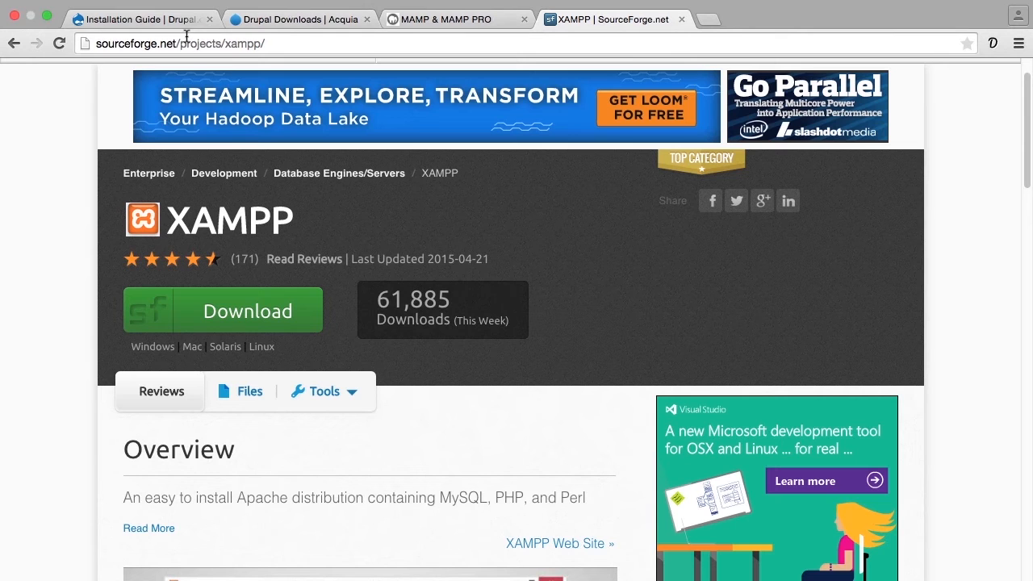
drag(282, 43, 96, 46)
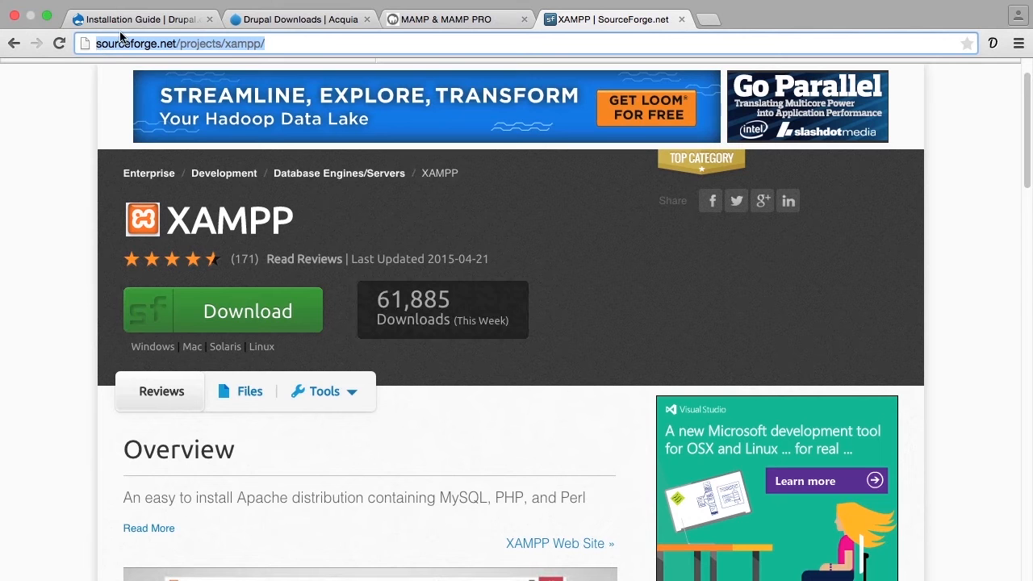
click(150, 24)
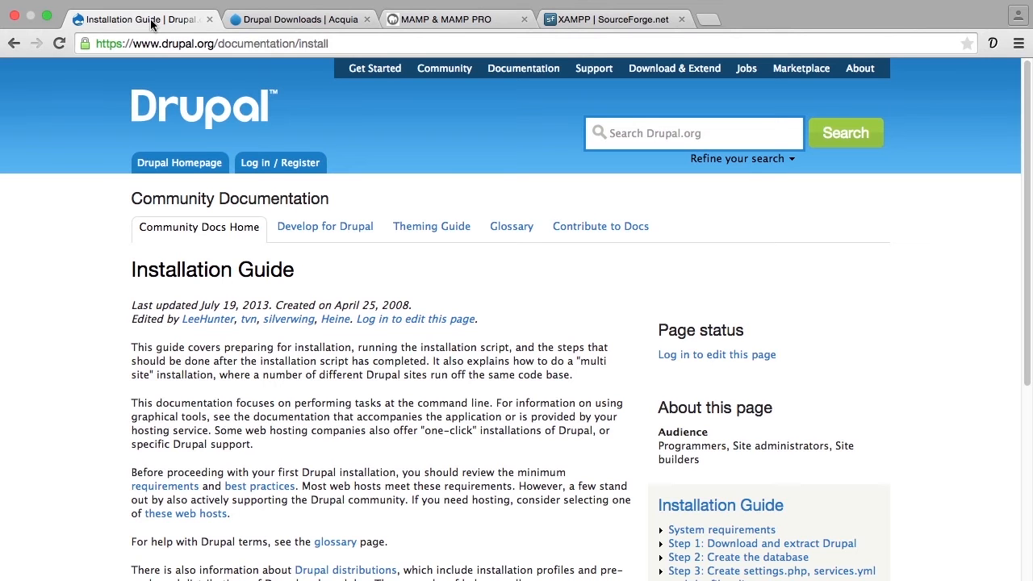
Download the Mac version of Acquia Dev Desktop 2 from acquia.com/downloads
click(275, 18)
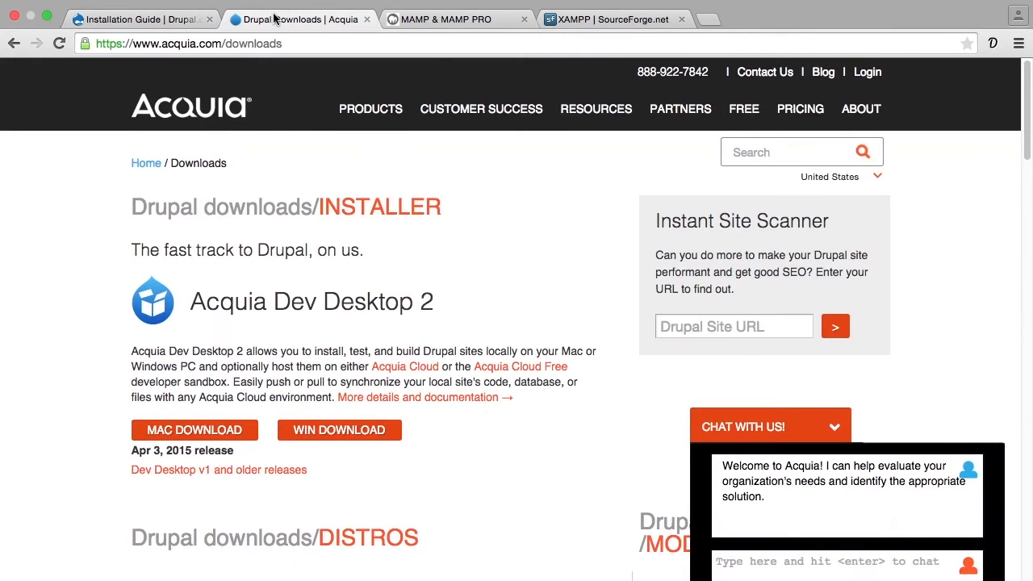
drag(161, 45, 222, 54)
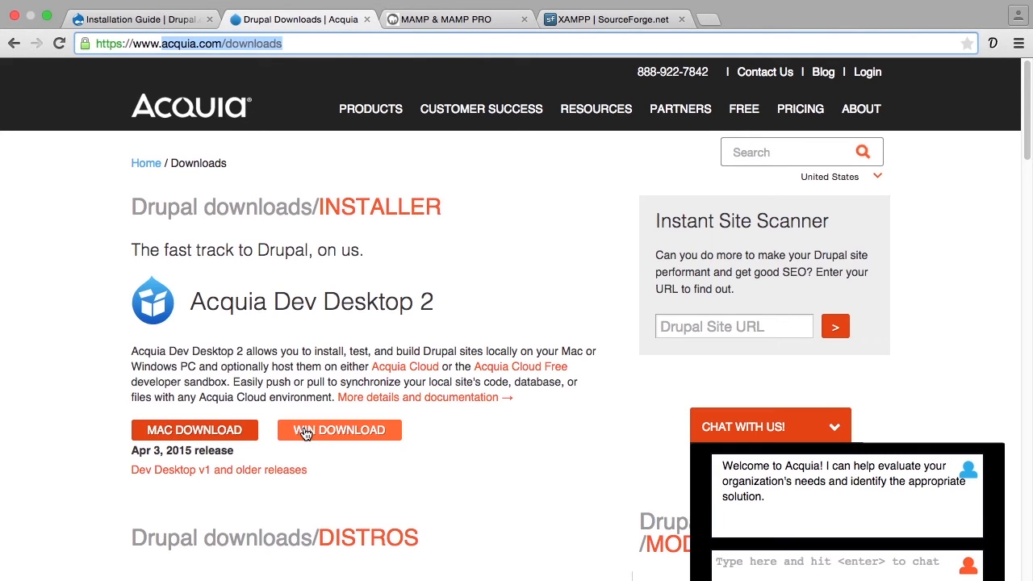
click(235, 433)
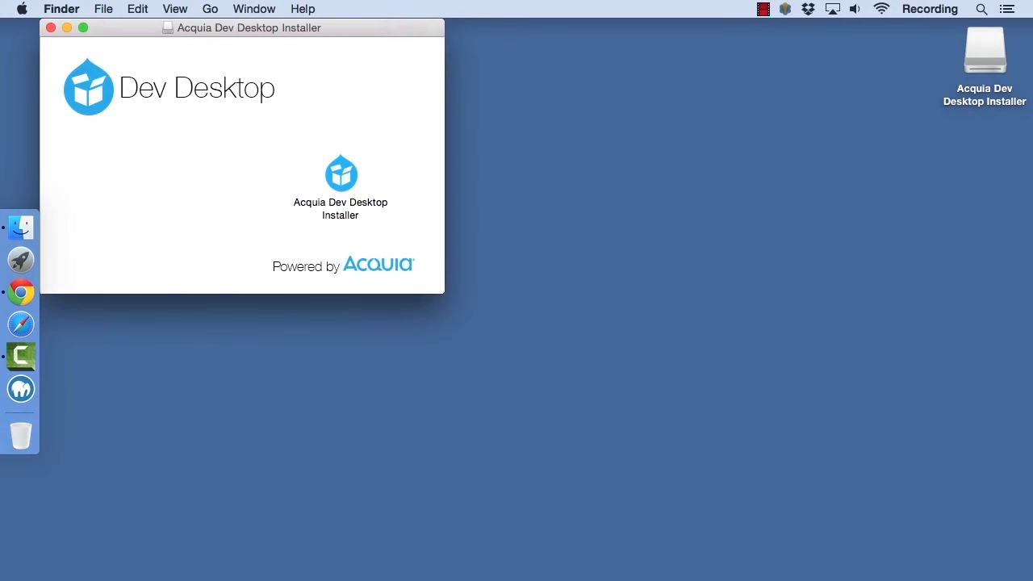
Launch the Acquia Dev Desktop Installer, allow the downloaded application to open, and authorize it with the account password
double_click(343, 186)
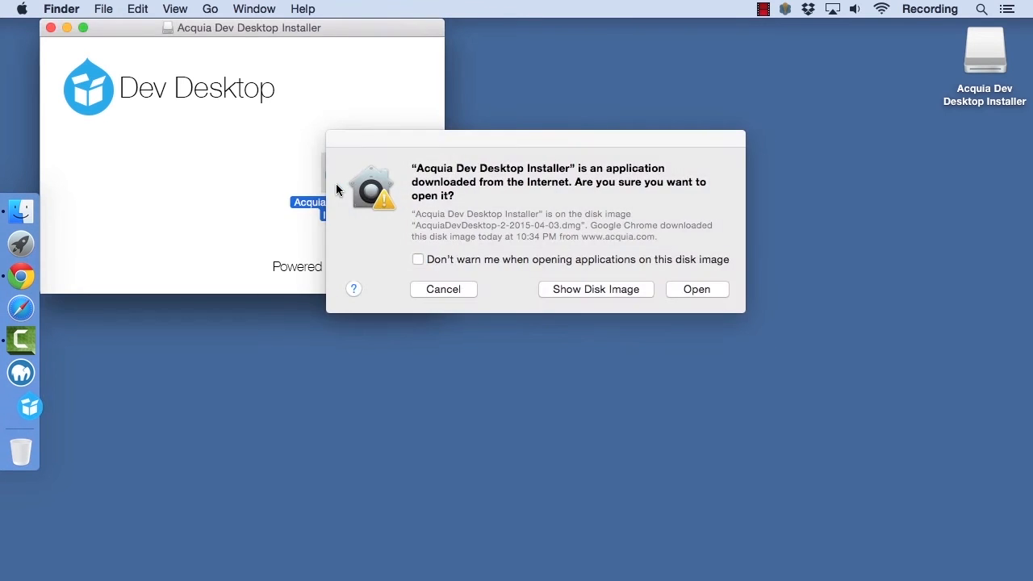
click(707, 290)
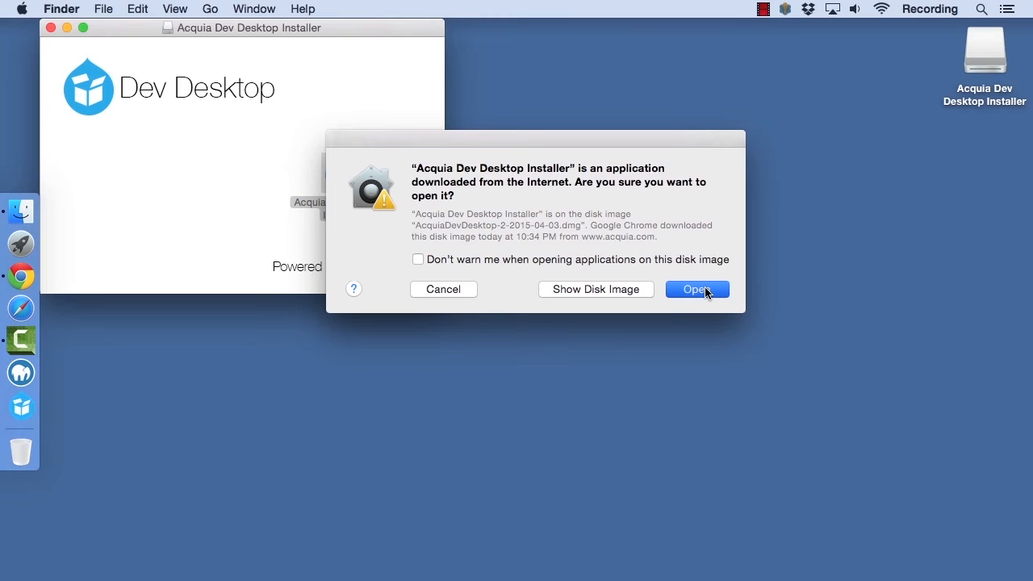
click(707, 290)
text(••••)
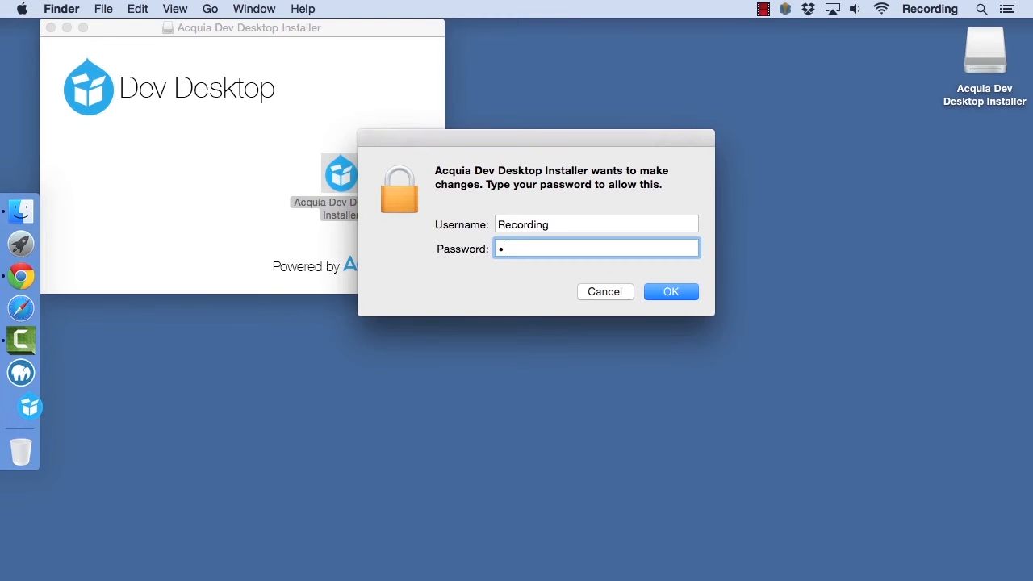
key(Return)
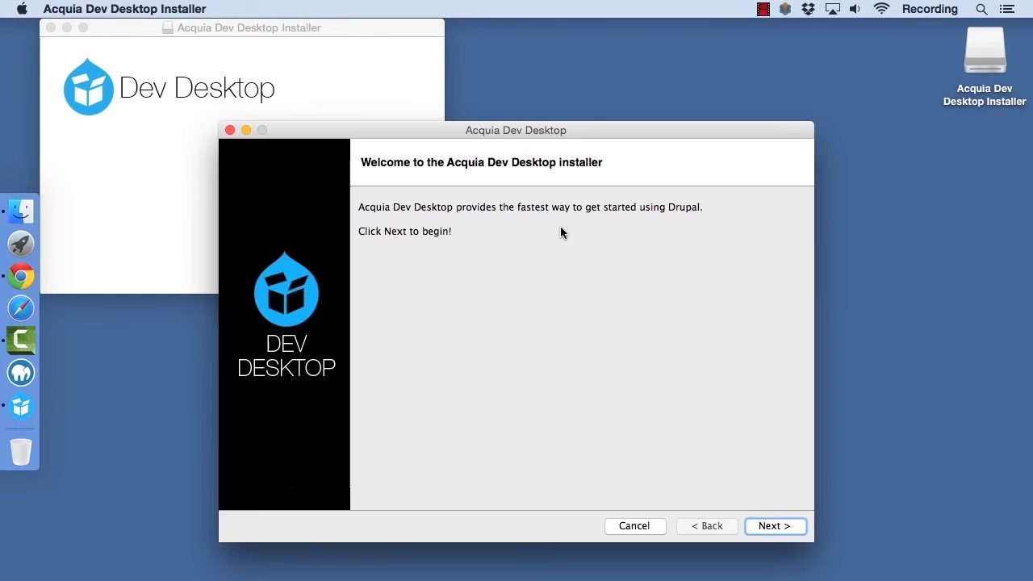
Close the disk image window and proceed through the installer, accepting the license agreement with diagnostic and usage data sharing enabled
click(50, 27)
drag(307, 130, 283, 81)
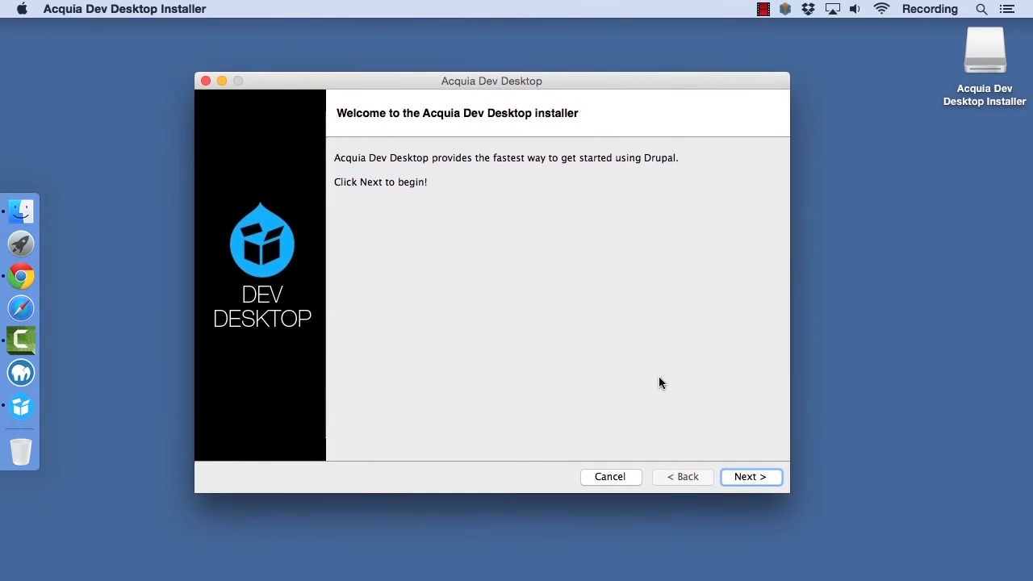
click(758, 477)
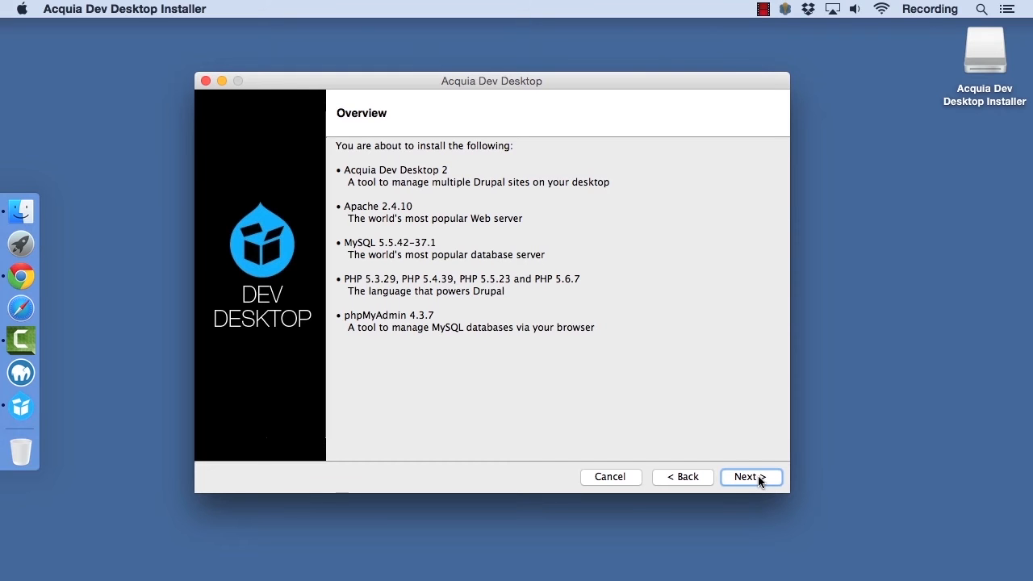
click(758, 475)
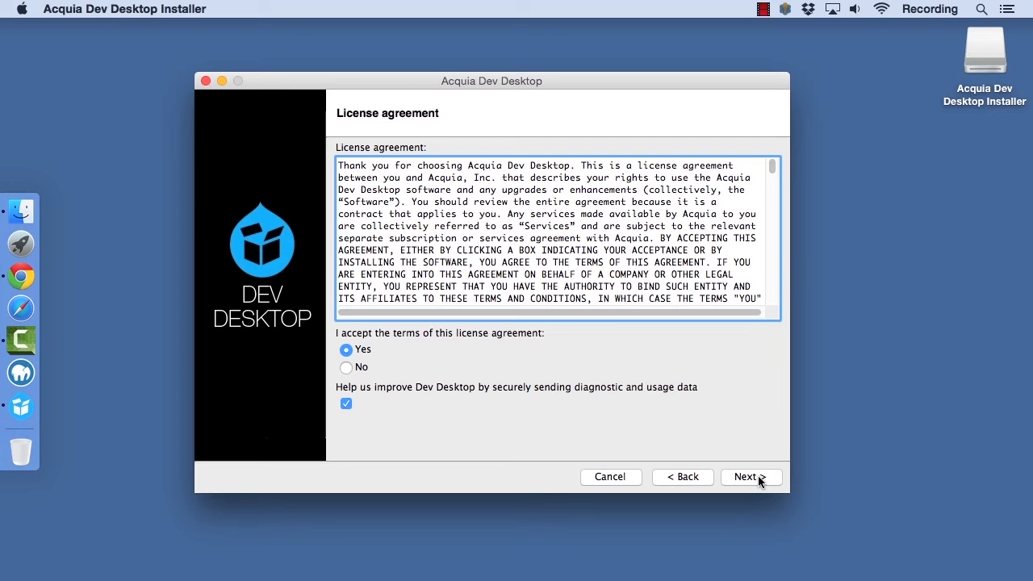
click(759, 479)
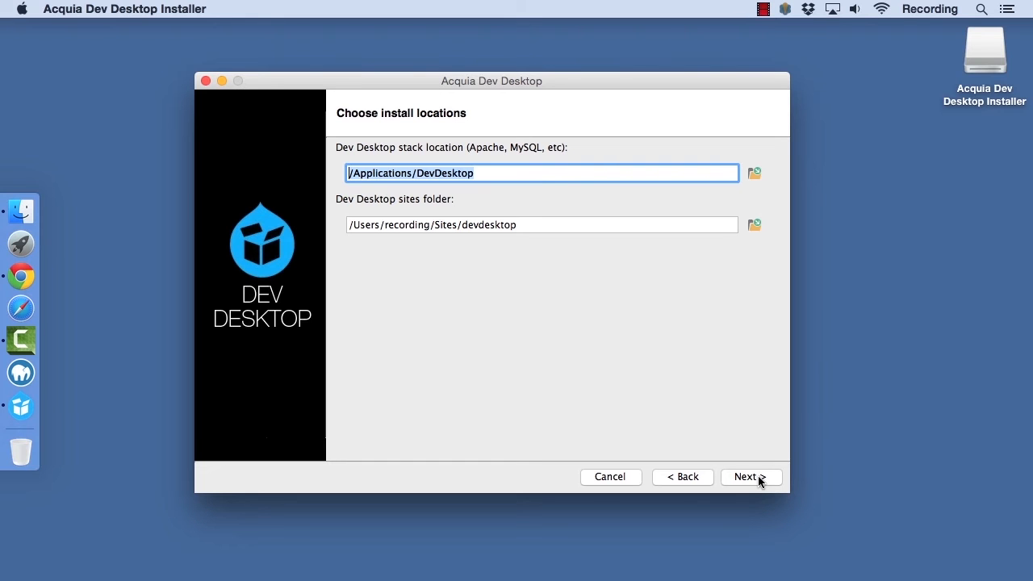
Install Dev Desktop with the default locations, Apache port 8083 and MySQL port 33067, and launch it on finishing
click(750, 476)
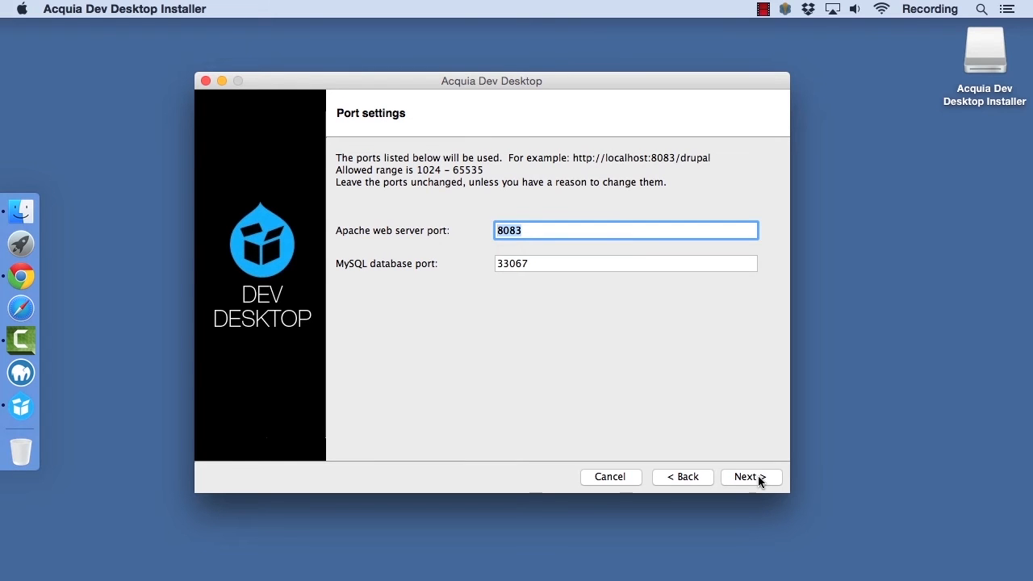
click(758, 477)
click(759, 478)
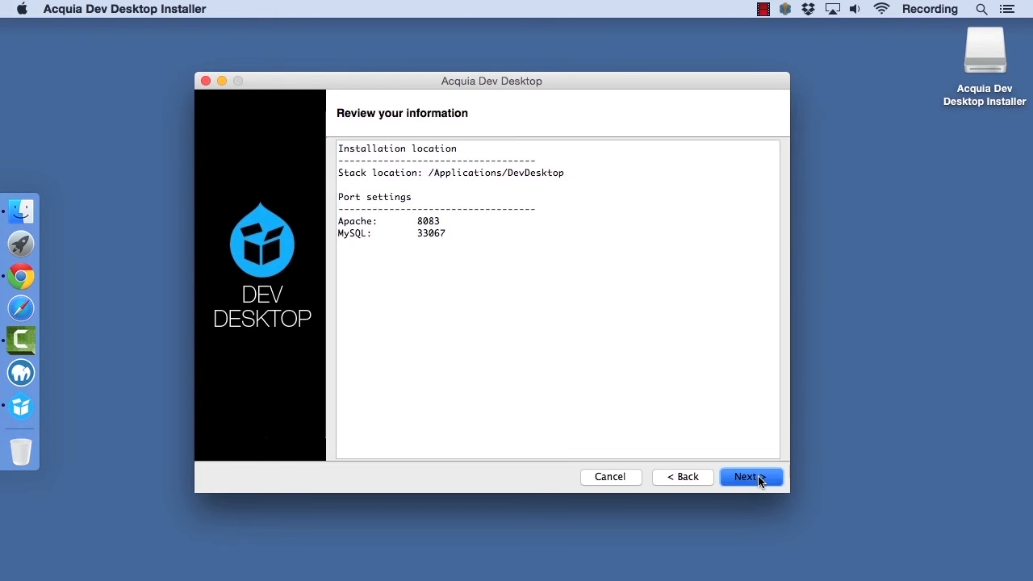
click(759, 477)
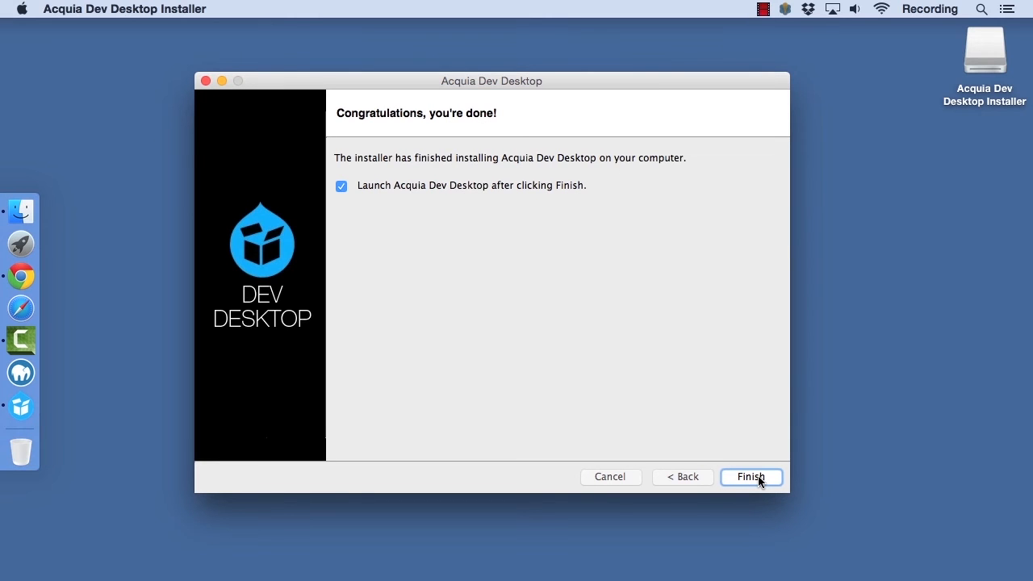
click(758, 479)
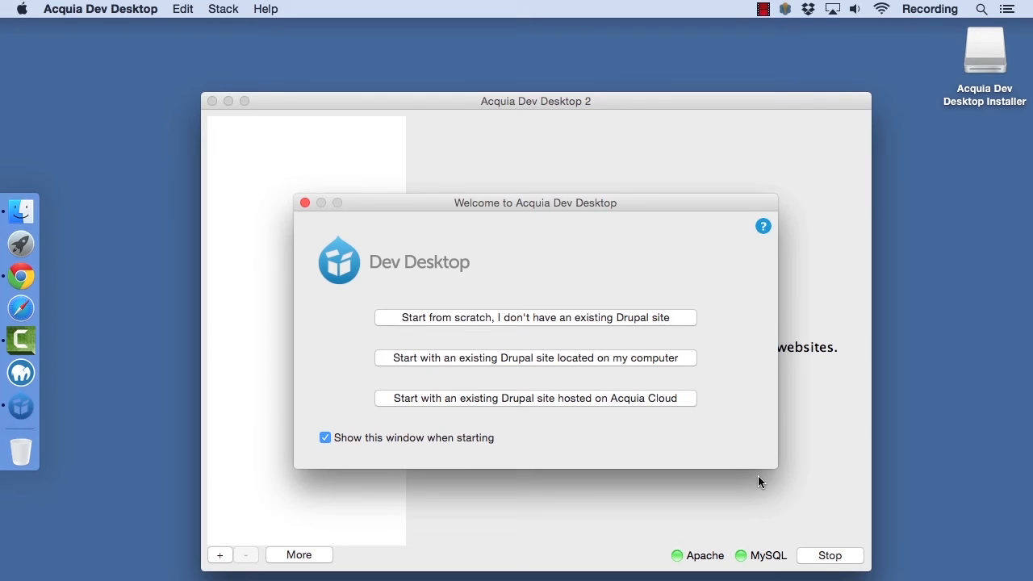
Start a Drupal site from scratch using the Drupal 8 distribution, version 8.0.0-beta10
click(650, 318)
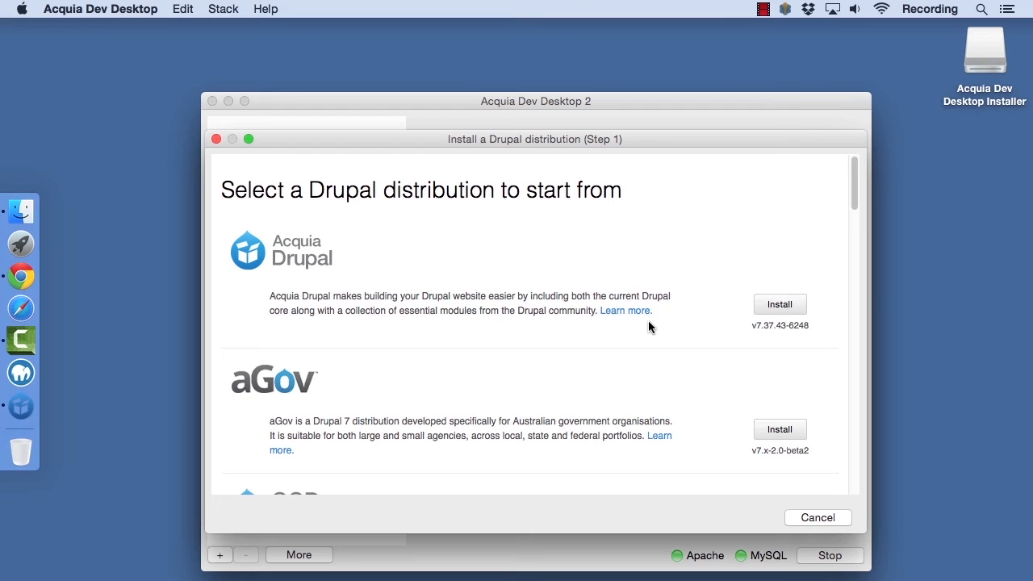
scroll(648, 321, down, 5)
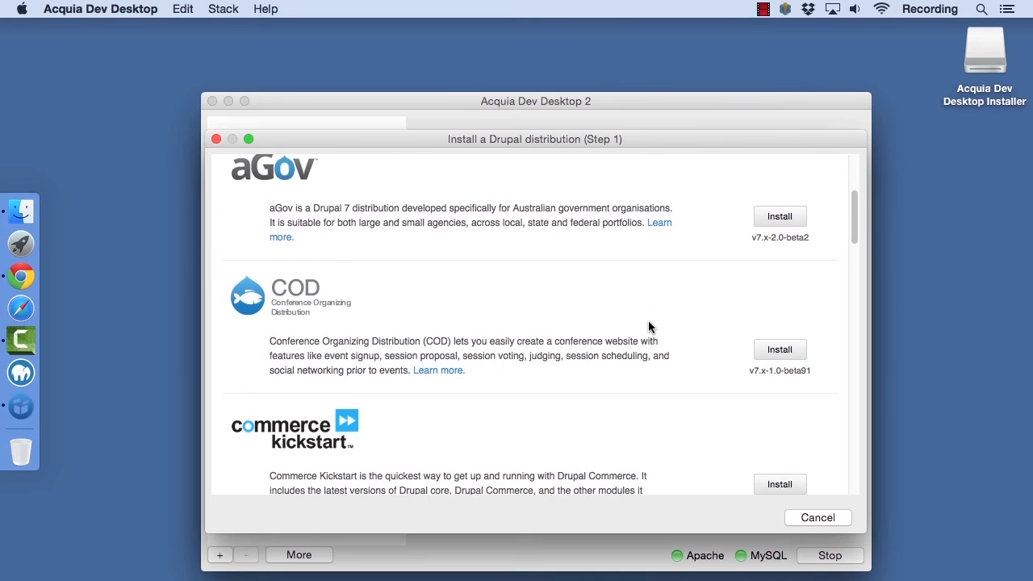
scroll(648, 326, down, 4)
scroll(648, 322, down, 4)
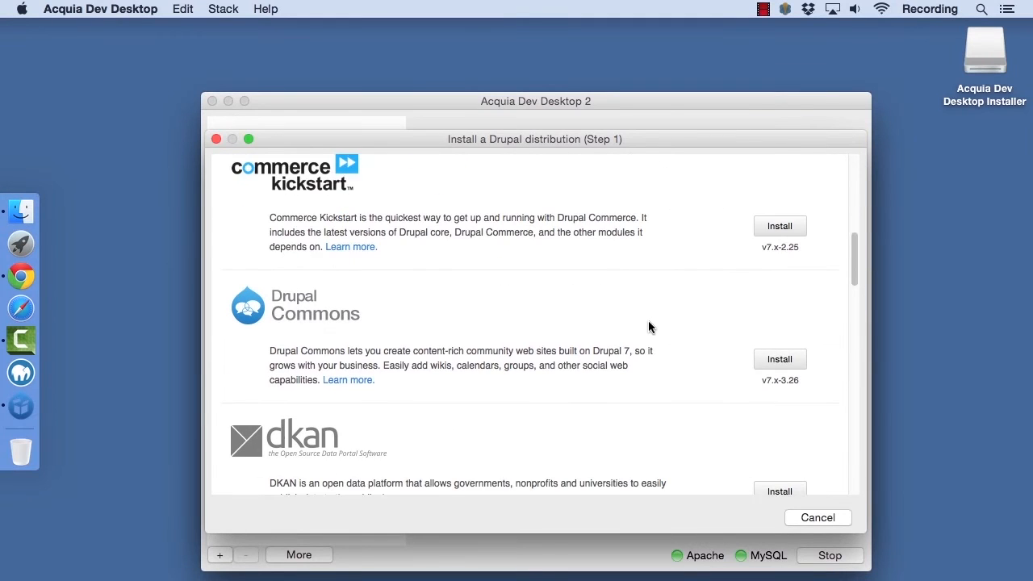
scroll(648, 327, down, 2)
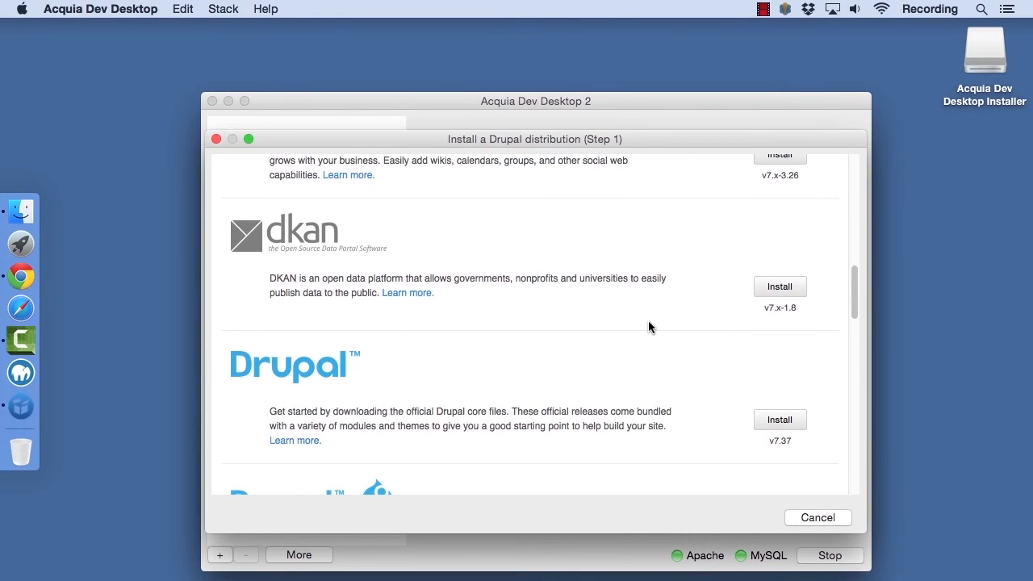
scroll(648, 327, down, 3)
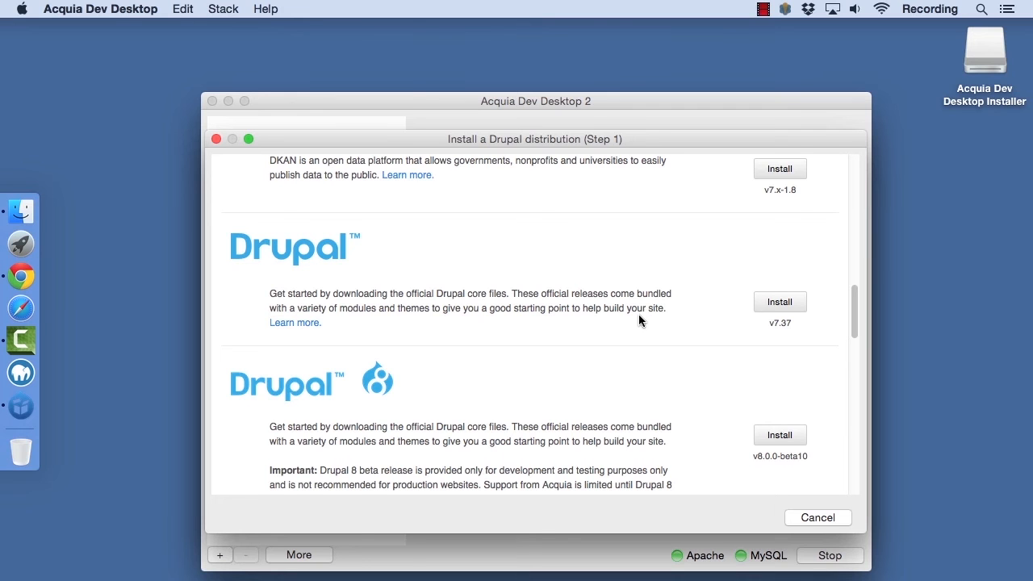
scroll(639, 315, down, 5)
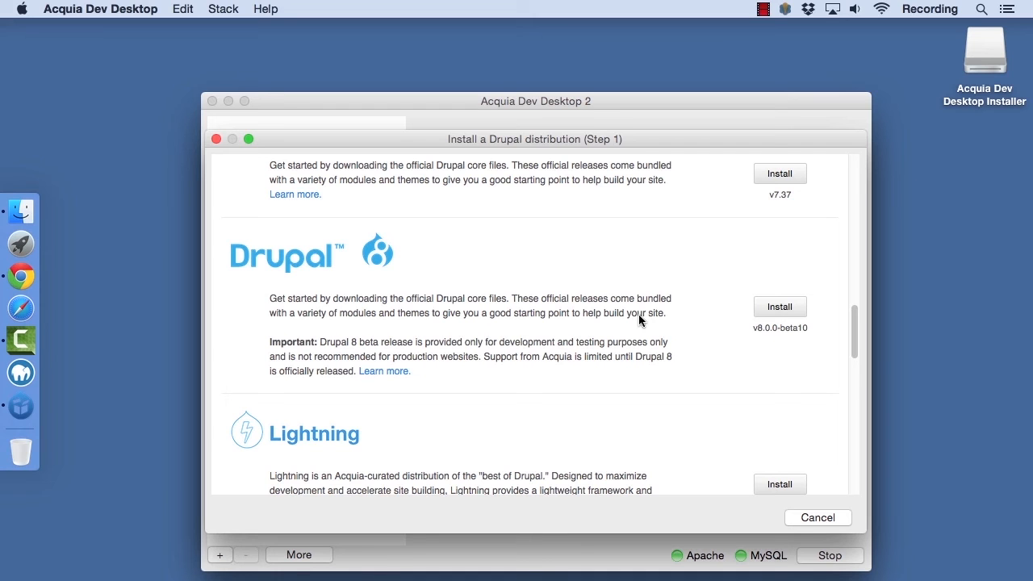
click(772, 310)
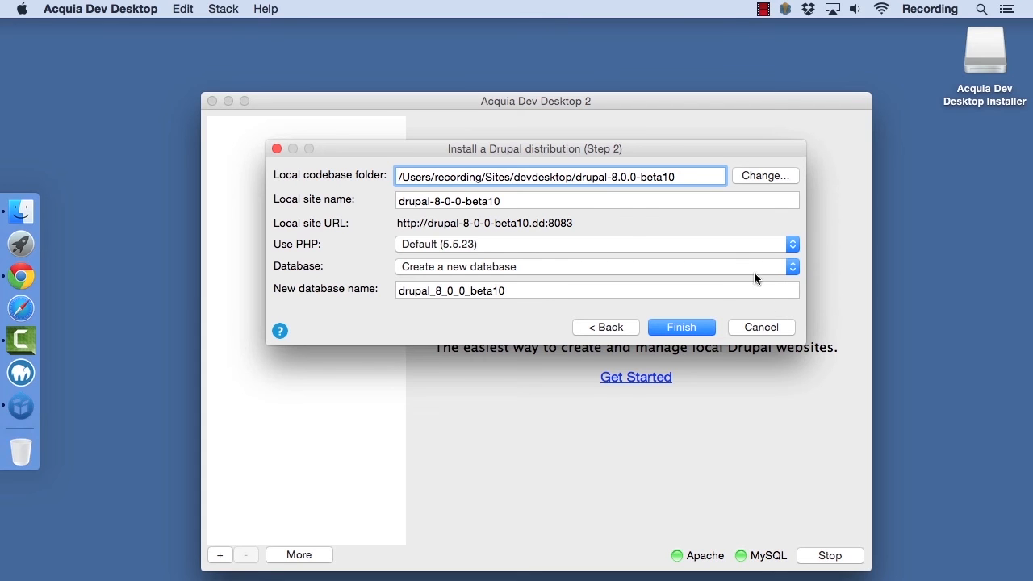
Set the local site name to drupalbeta10
click(506, 201)
drag(505, 201, 396, 204)
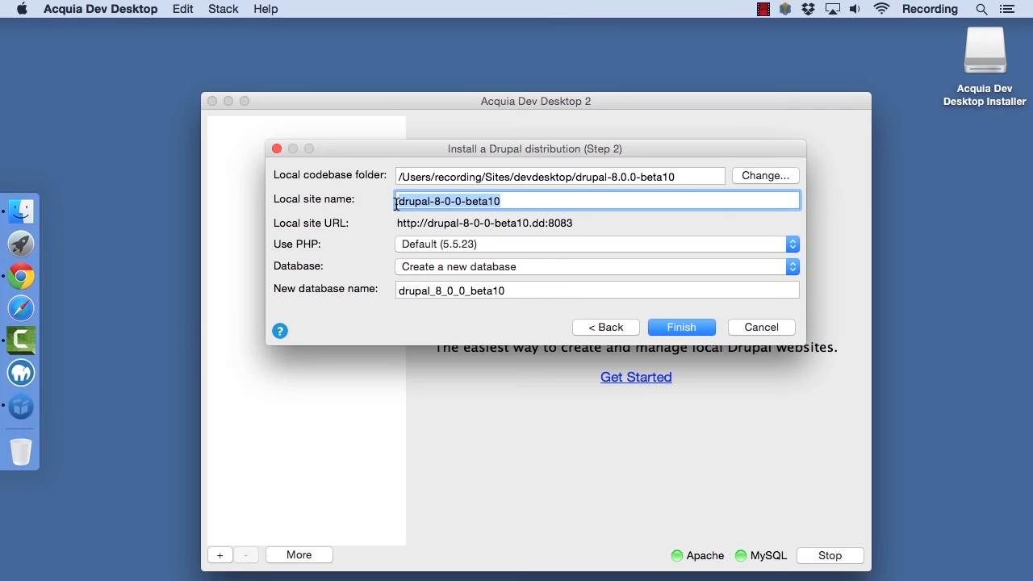
text(drupalBeta10)
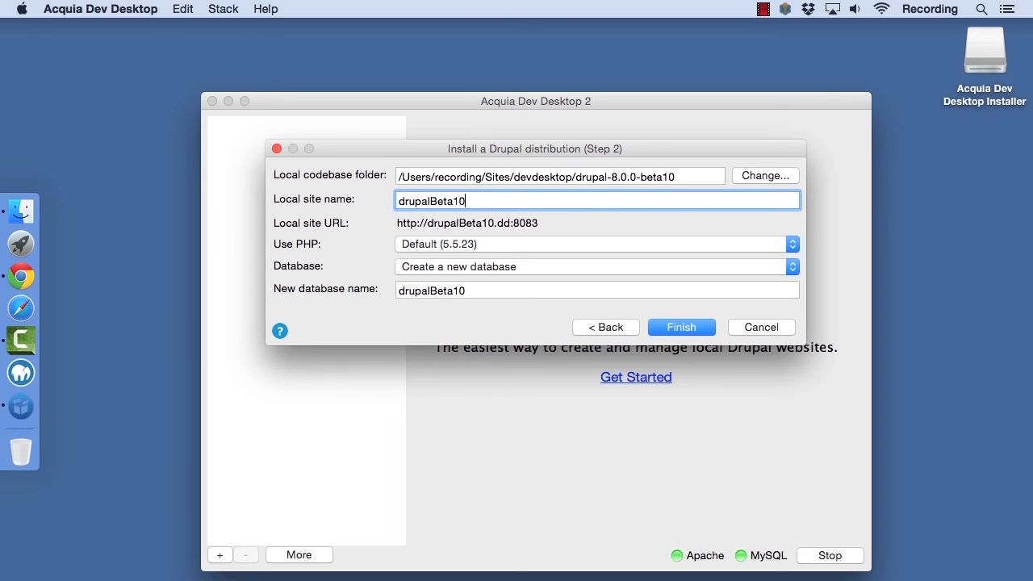
drag(438, 201, 427, 201)
text(be)
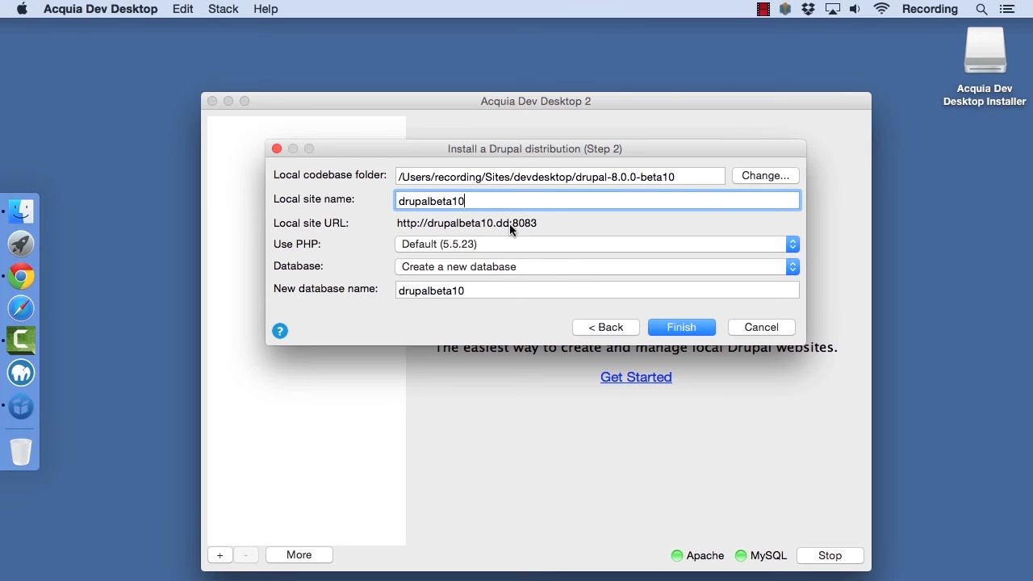
Finish creating the site with the default PHP version and a new database named drupalbeta10, authorizing with the account password
click(510, 244)
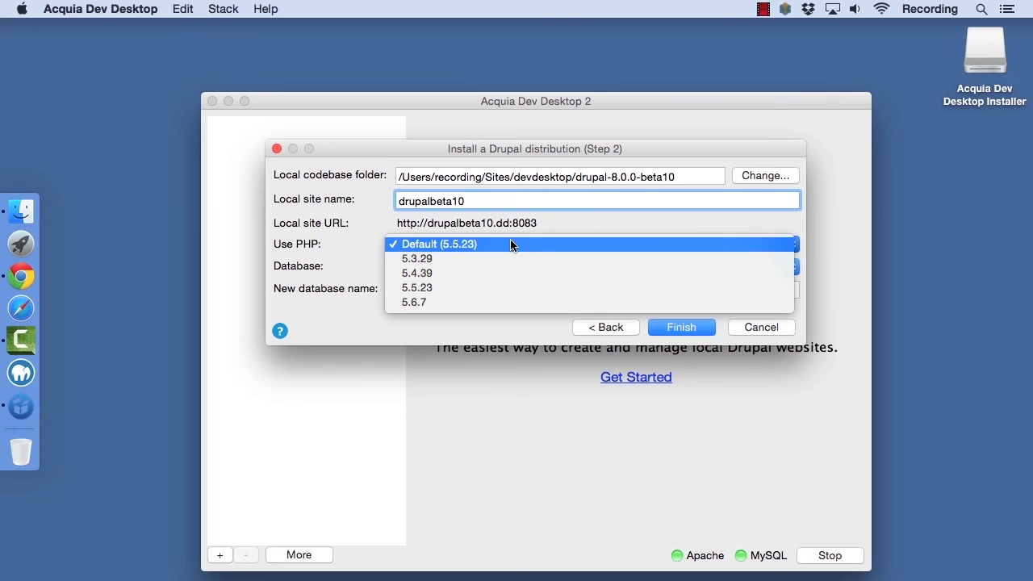
click(555, 226)
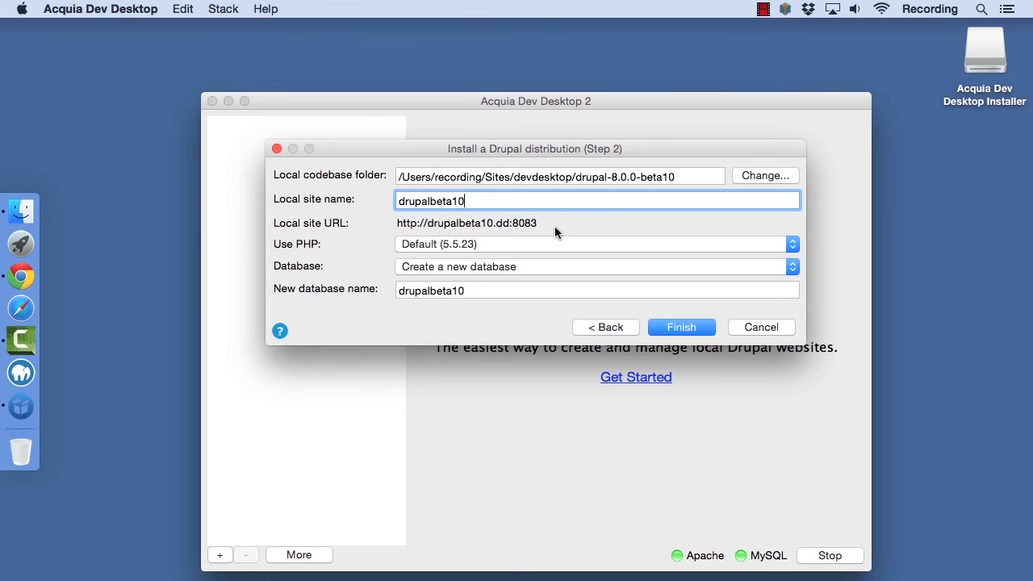
click(519, 267)
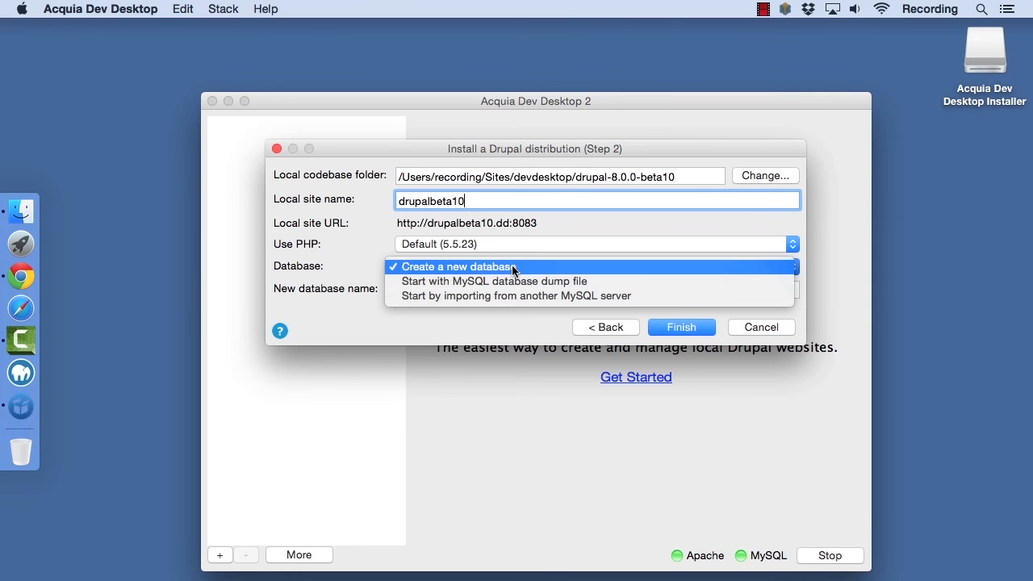
click(512, 270)
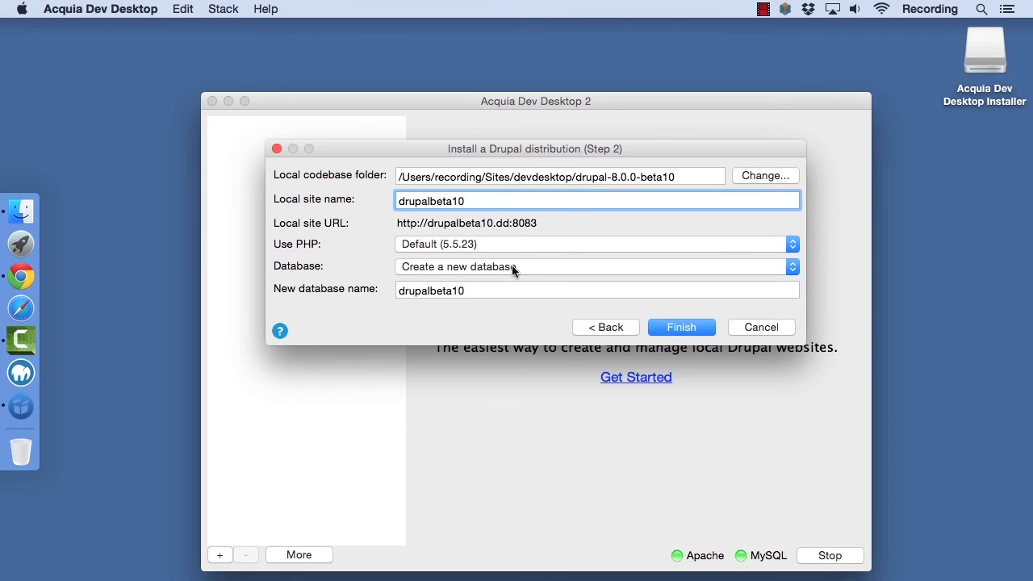
click(497, 289)
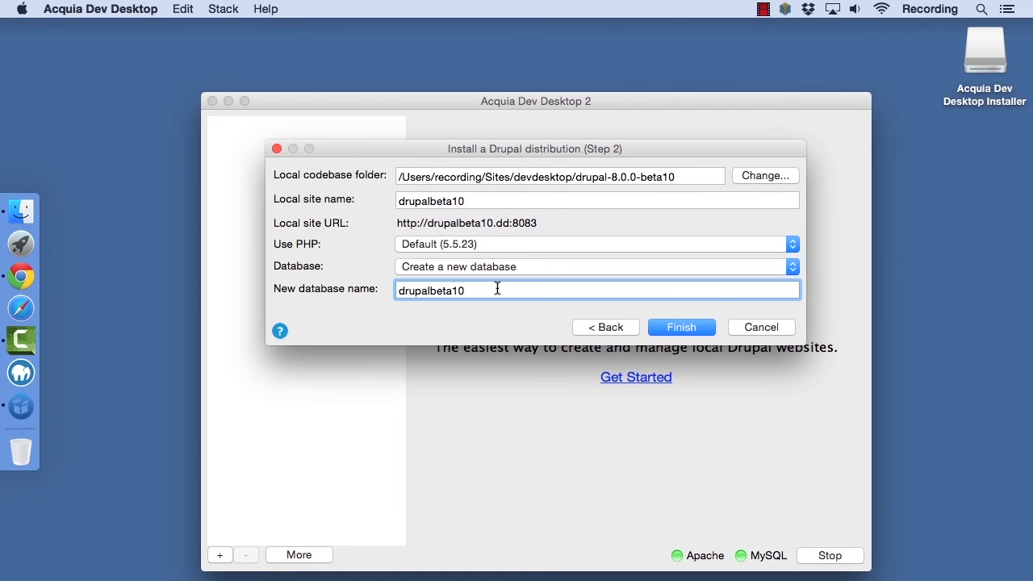
click(675, 329)
text(•••••••)
key(Return)
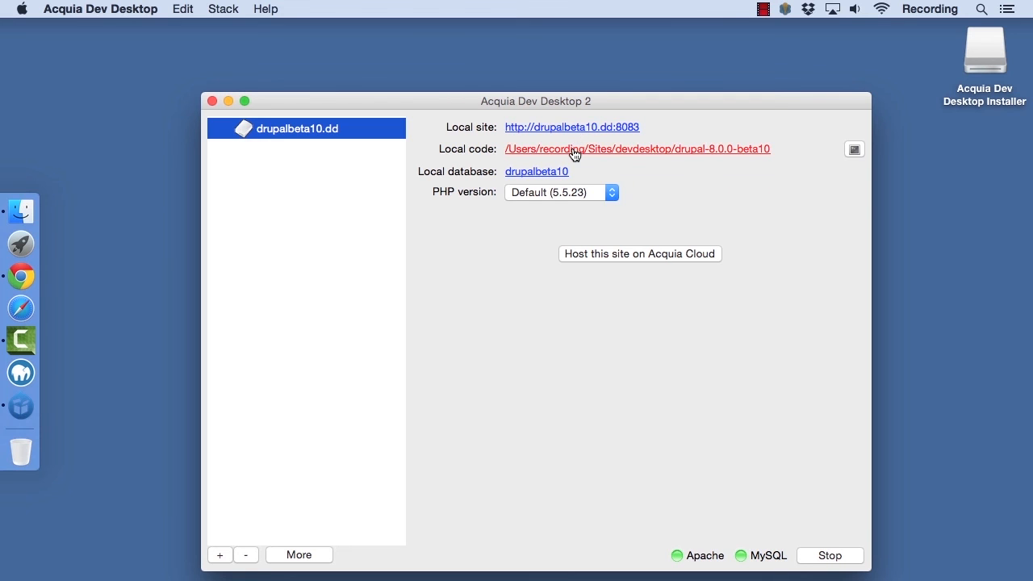
Inspect the site's local code folder in Finder and its drupalbeta10 database in phpMyAdmin, and return to Acquia Dev Desktop
click(574, 150)
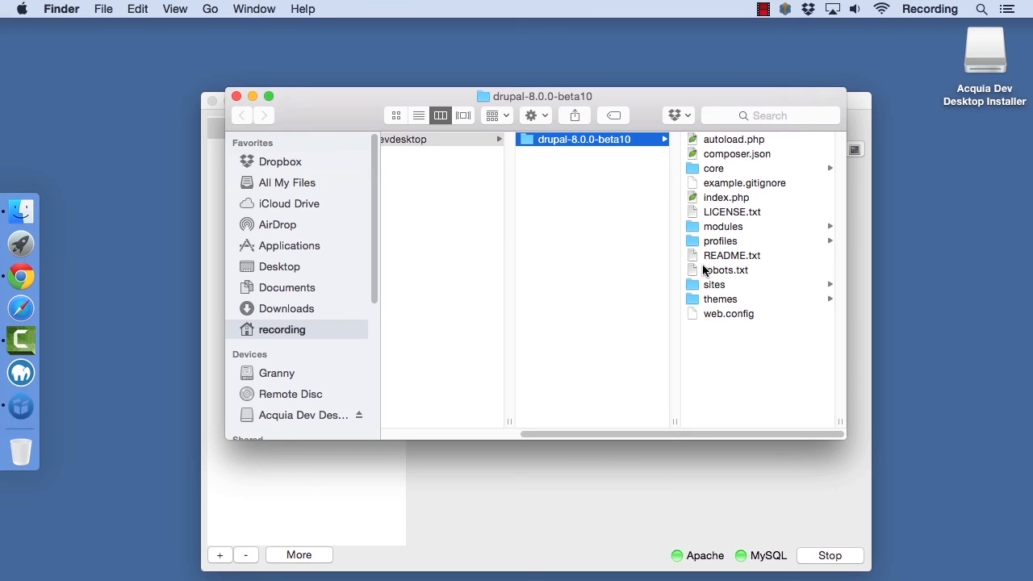
click(236, 97)
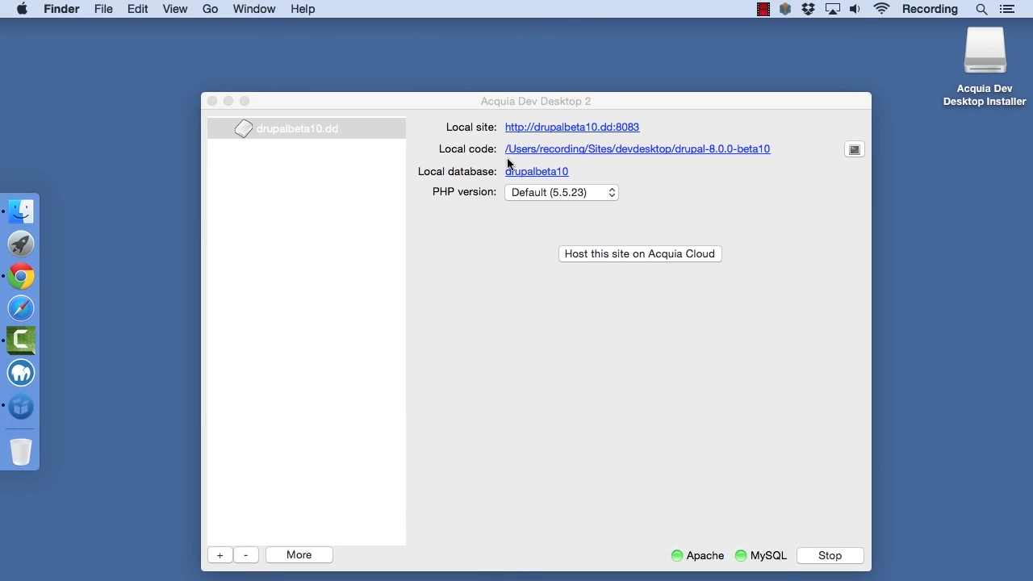
click(529, 172)
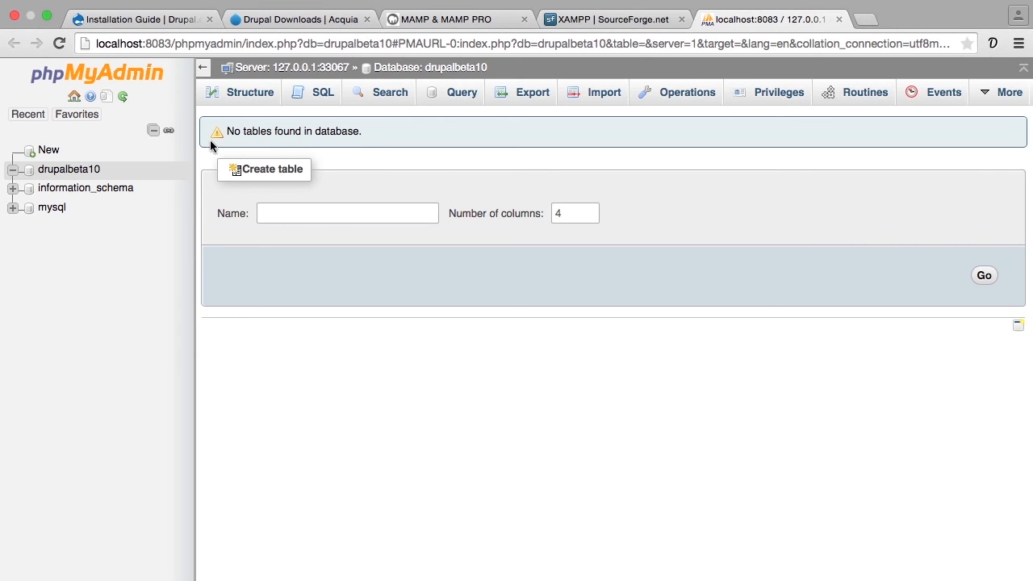
click(93, 171)
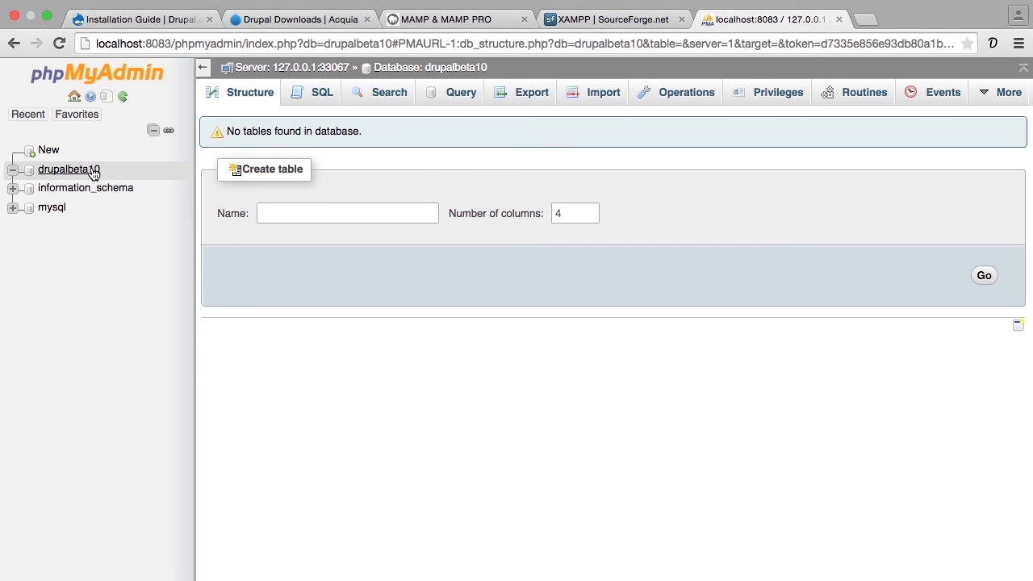
key(super+Tab)
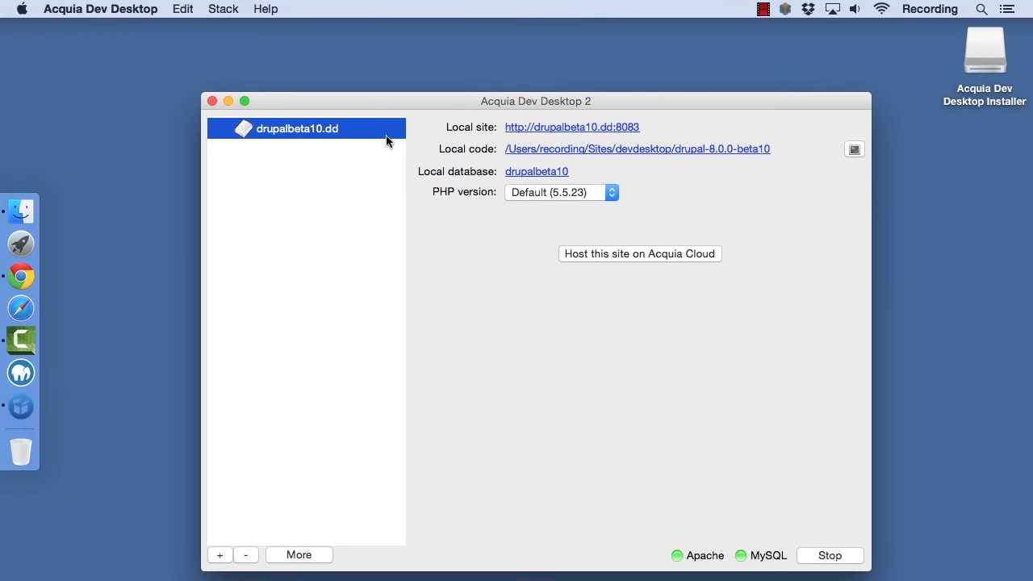
Open the local drupalbeta10 site in the browser to launch the Drupal installer, and switch back to Acquia Dev Desktop
click(529, 128)
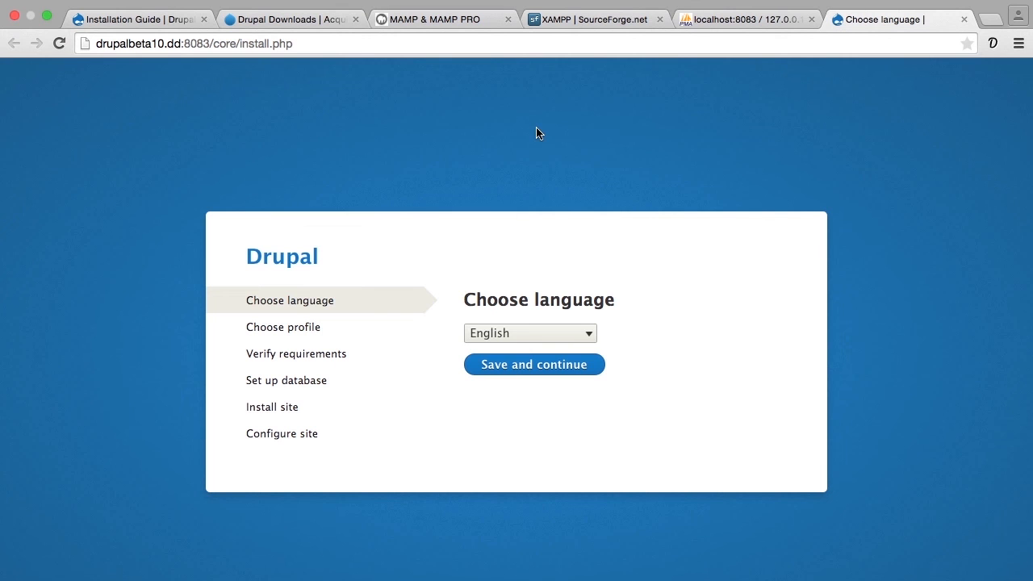
key(super+Tab)
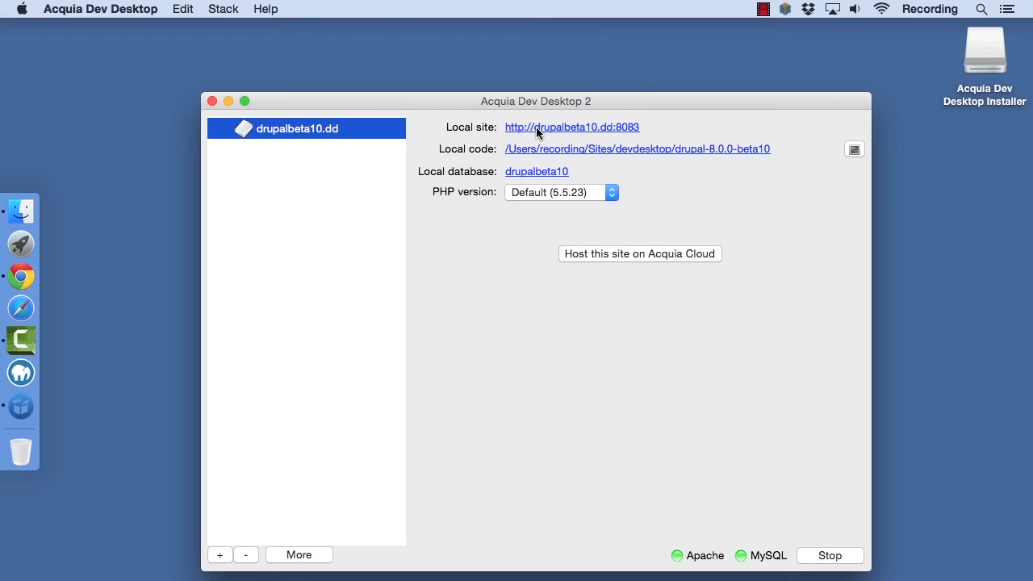
Reopen the site's database in phpMyAdmin, view the form for creating a new database, and return to Acquia Dev Desktop
click(530, 172)
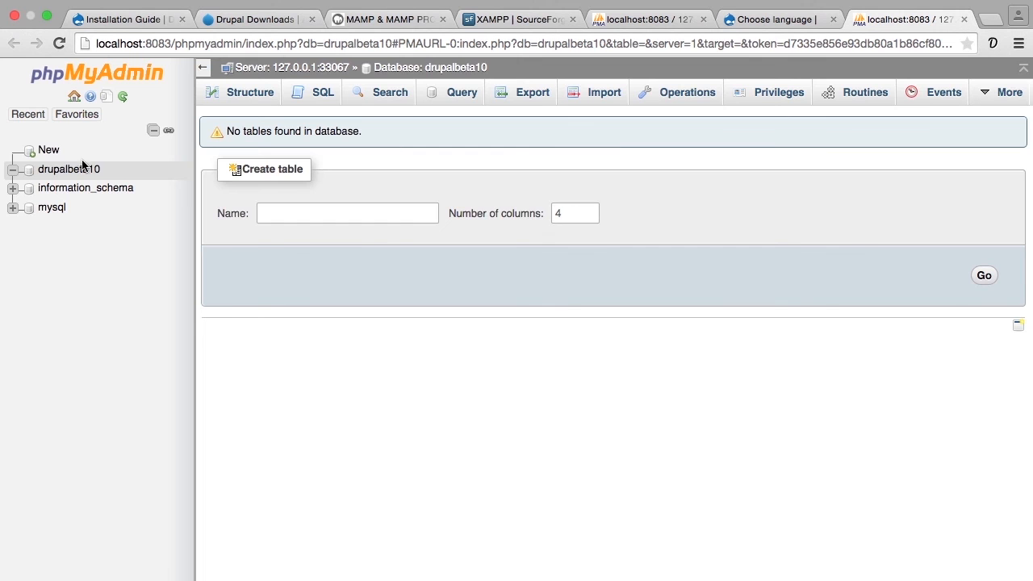
click(50, 152)
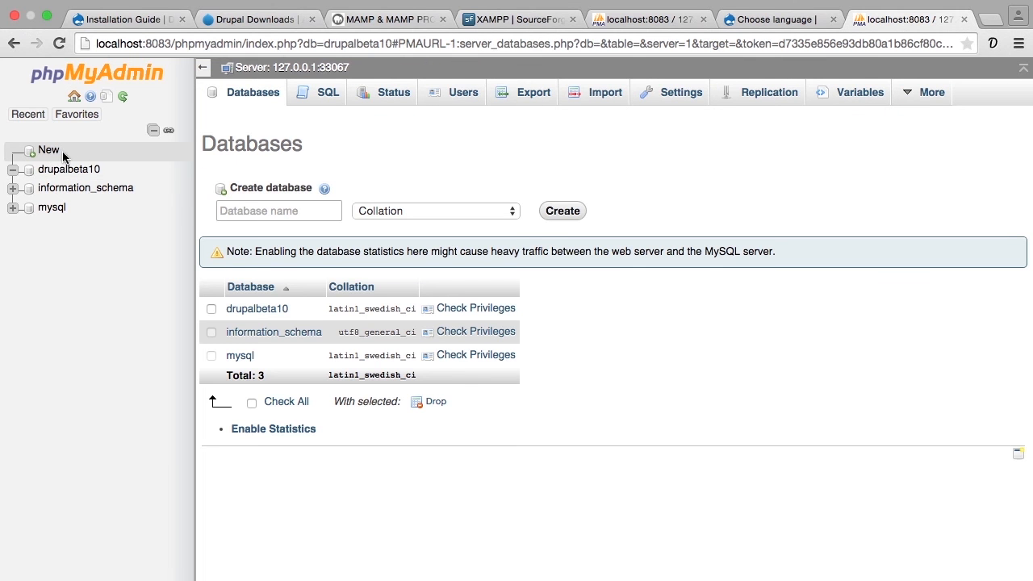
click(234, 210)
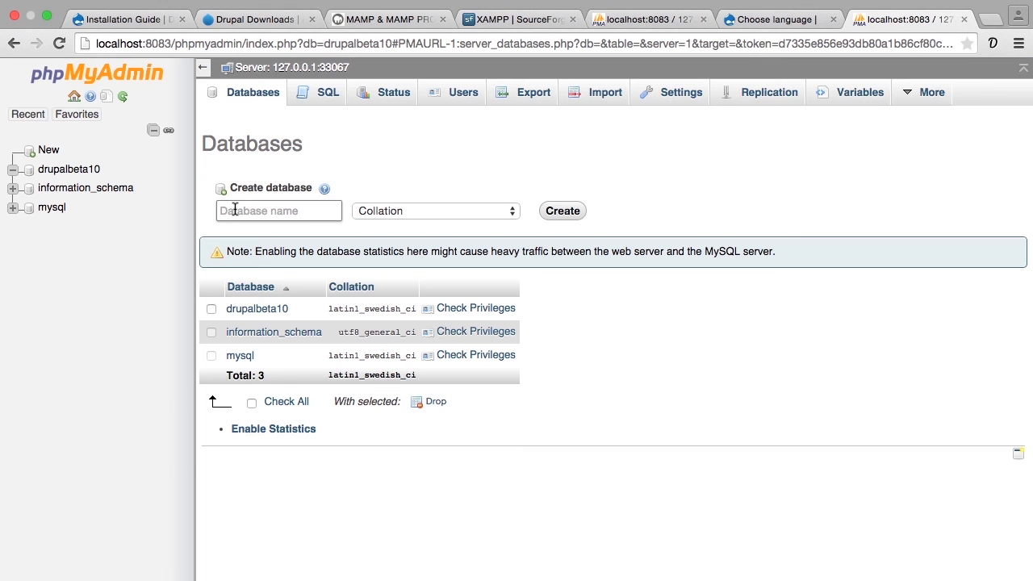
key(super+Tab)
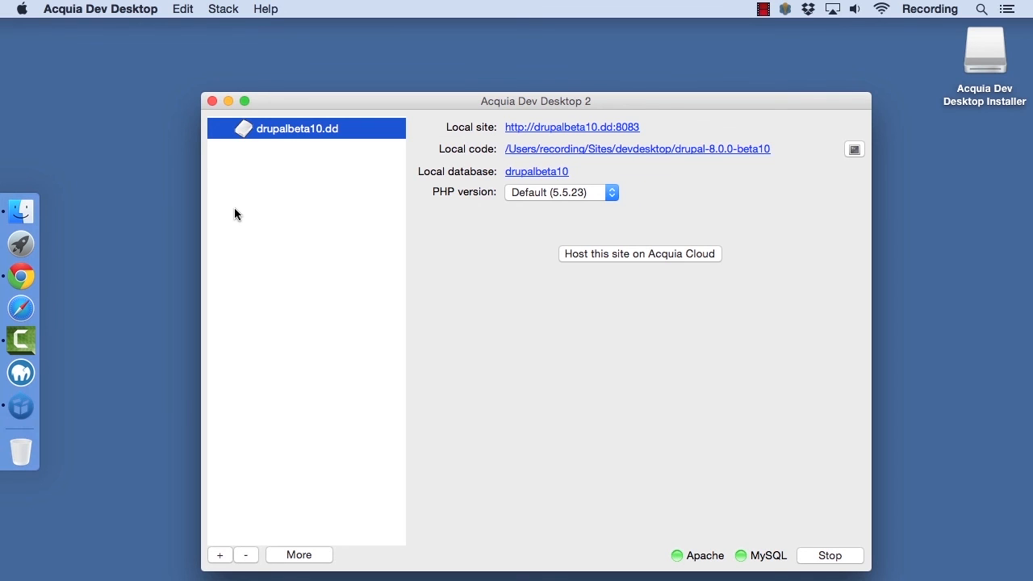
Check the options for adding a site without choosing one, and switch to the Drupal installer's language page in Chrome
click(220, 554)
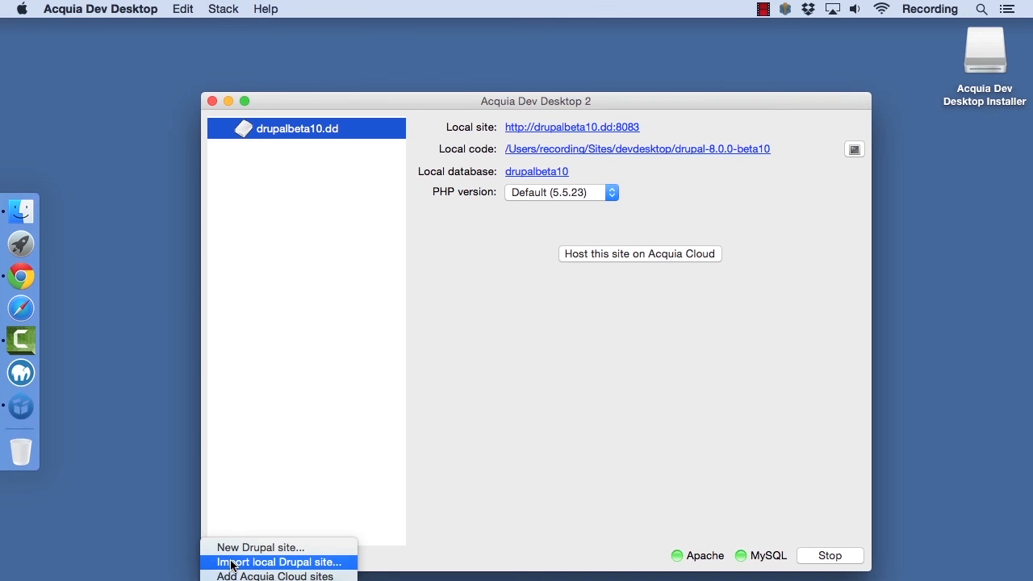
click(237, 517)
key(super+Tab)
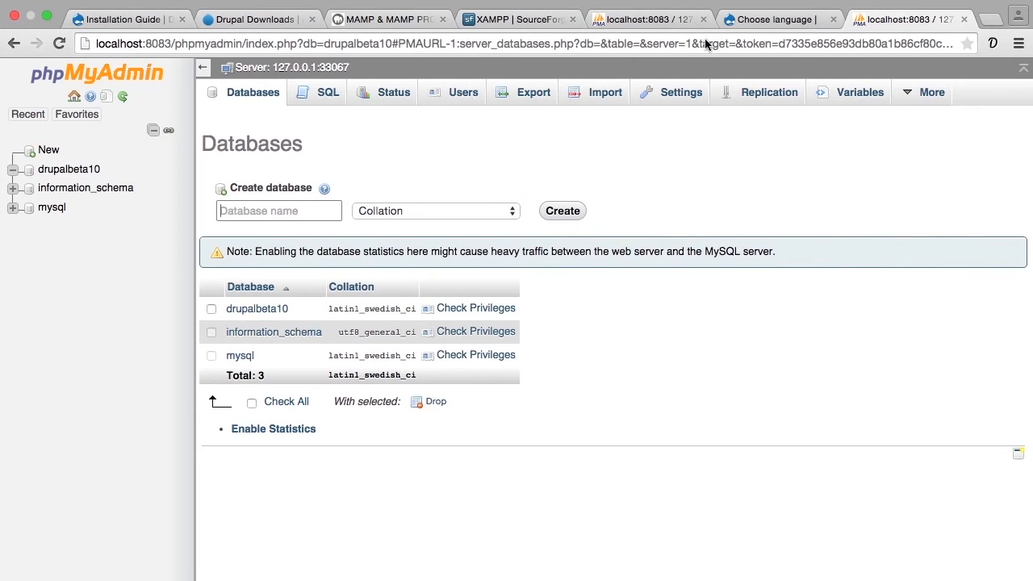
click(723, 20)
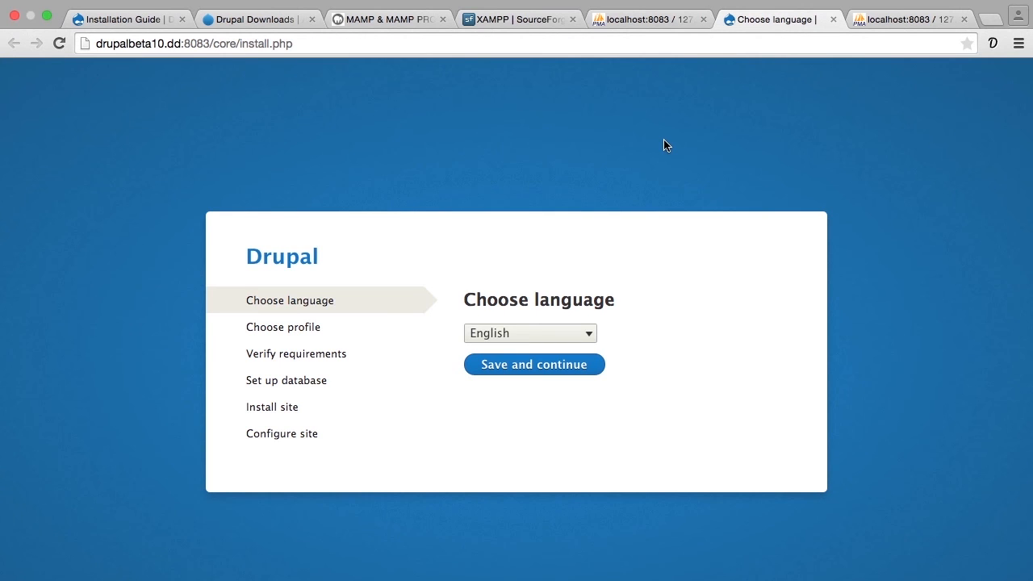